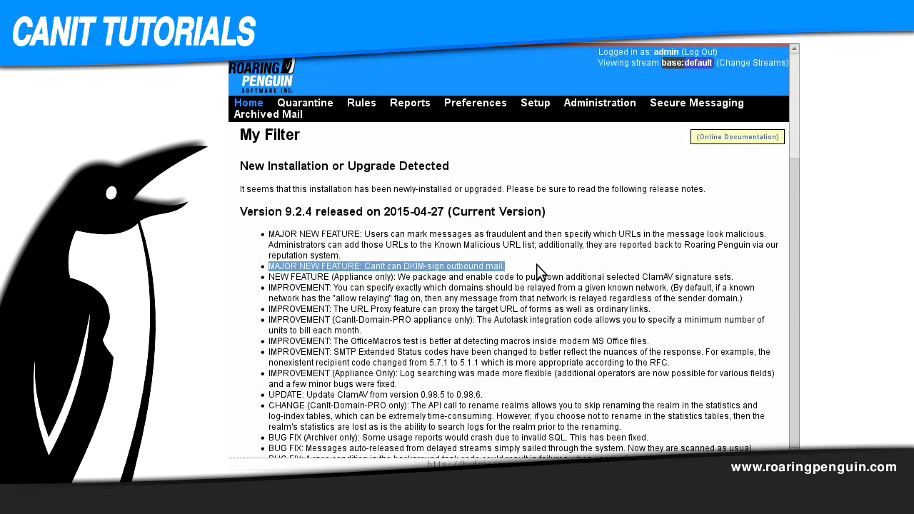
- Create a DKIM key pair for the domain example.com with the selector canit and save it
left_click(537, 265)
left_click(540, 105)
left_click(253, 283)
left_click(468, 195)
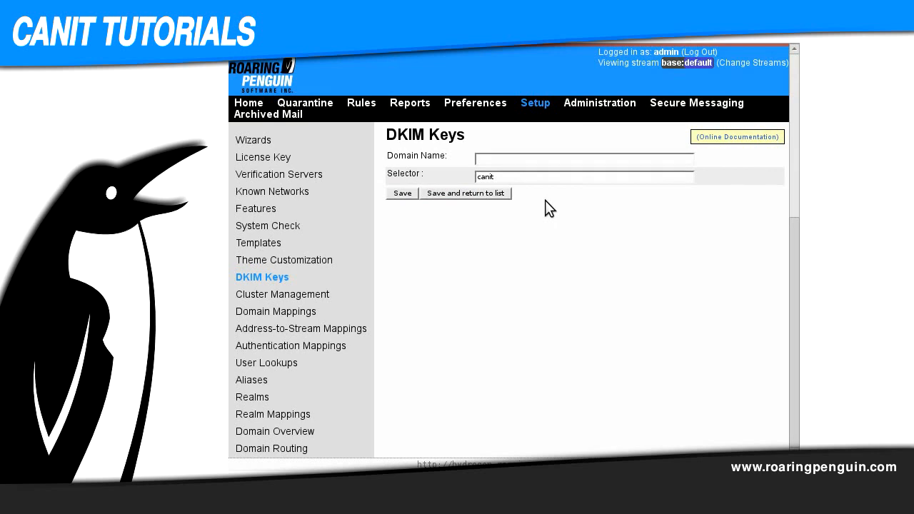
left_click(564, 160)
type("example.com")
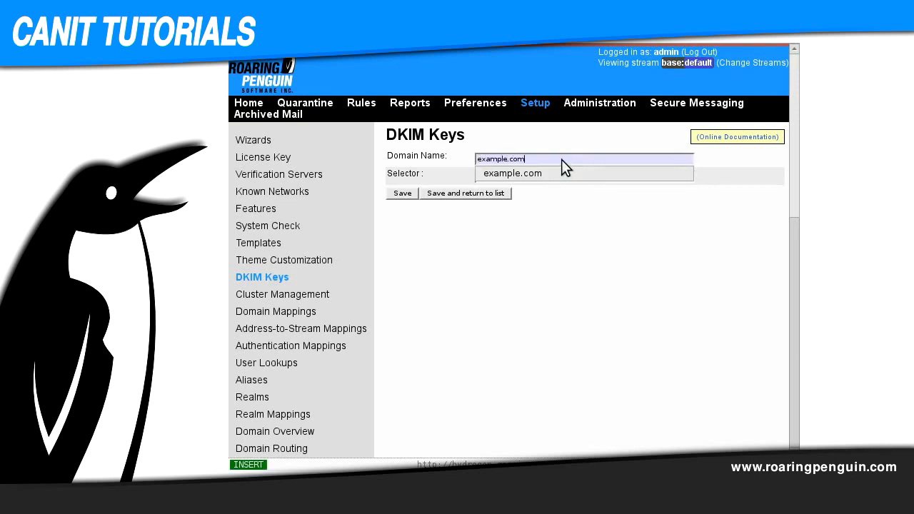
left_click(565, 174)
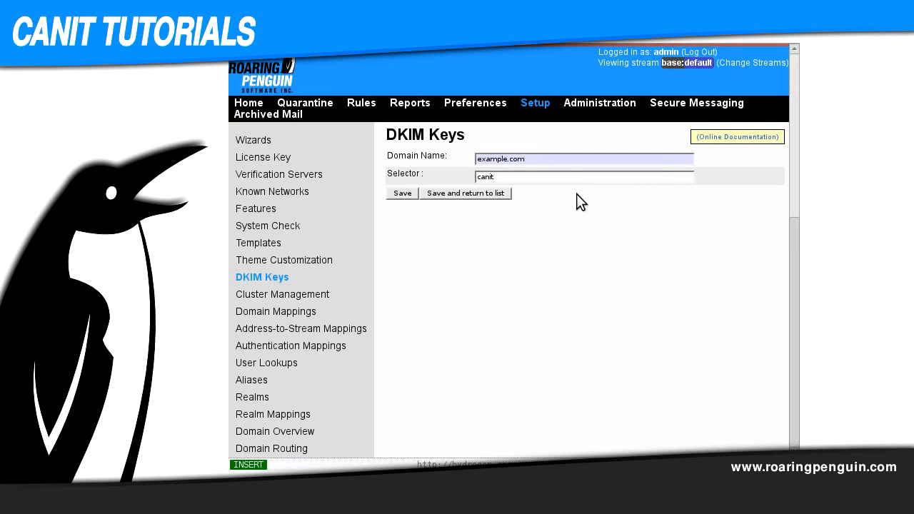
left_click(402, 194)
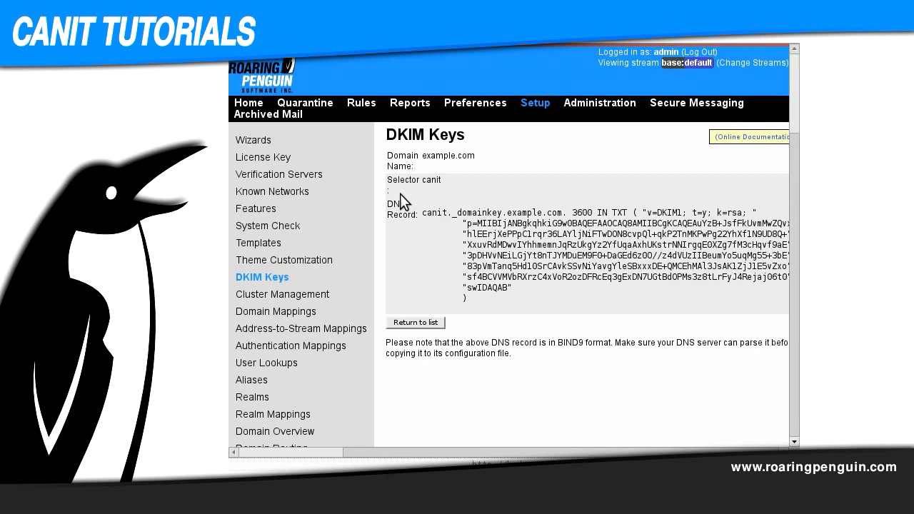
- Reopen the example.com DKIM key and examine its DNS record's host name, TTL, class and quoted TXT value
left_click(246, 281)
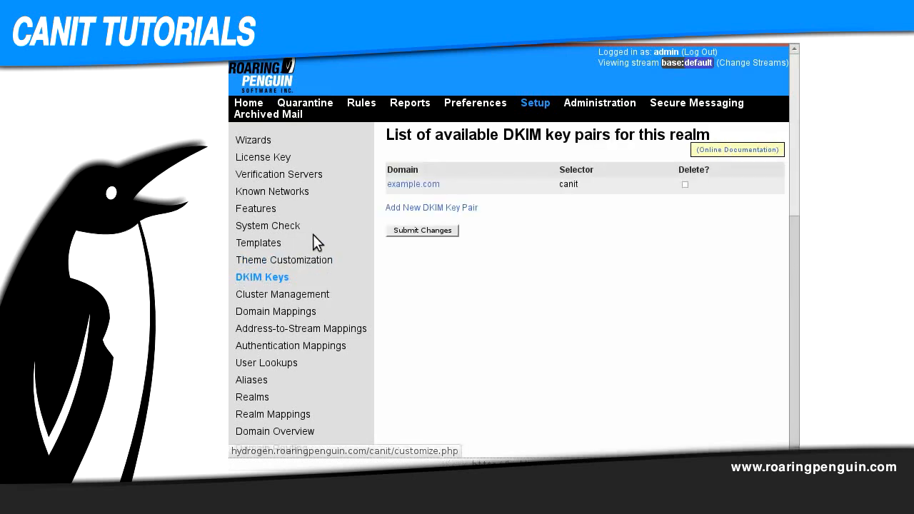
left_click(419, 184)
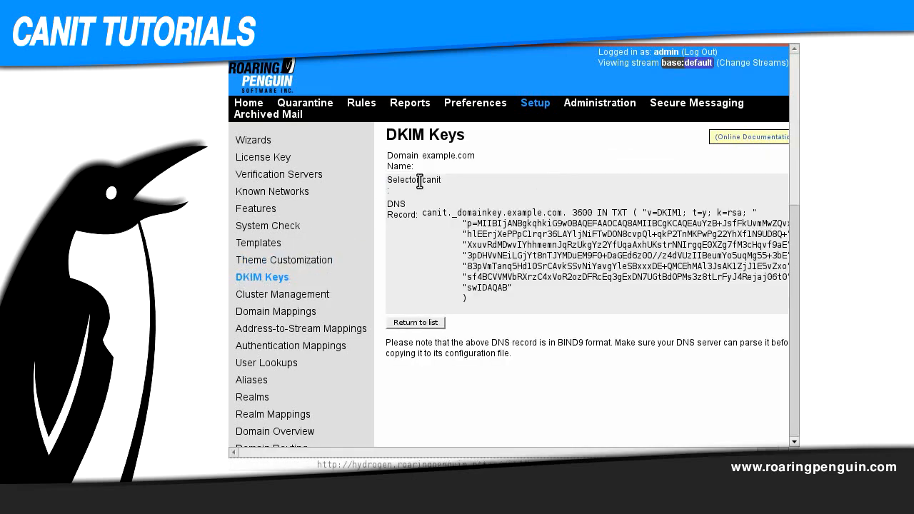
left_click(541, 455)
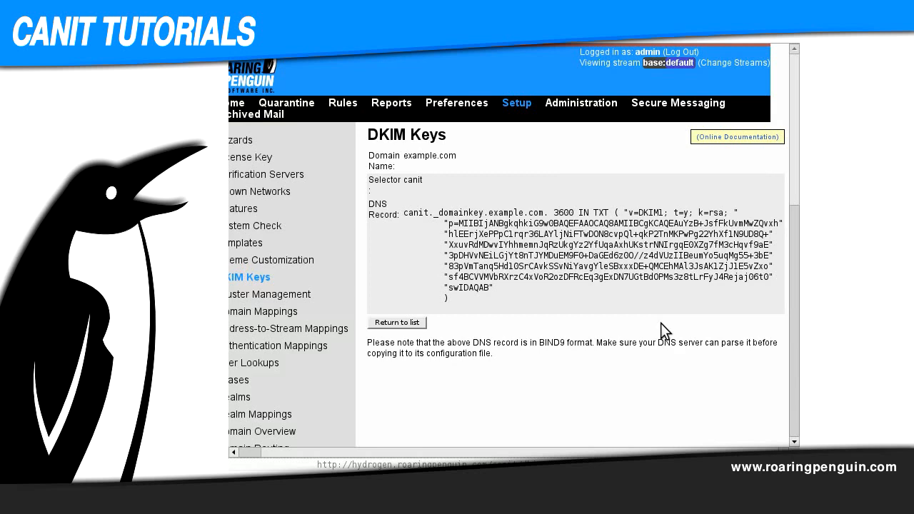
double_click(605, 213)
left_click(416, 213)
left_click_drag(404, 213, 535, 213)
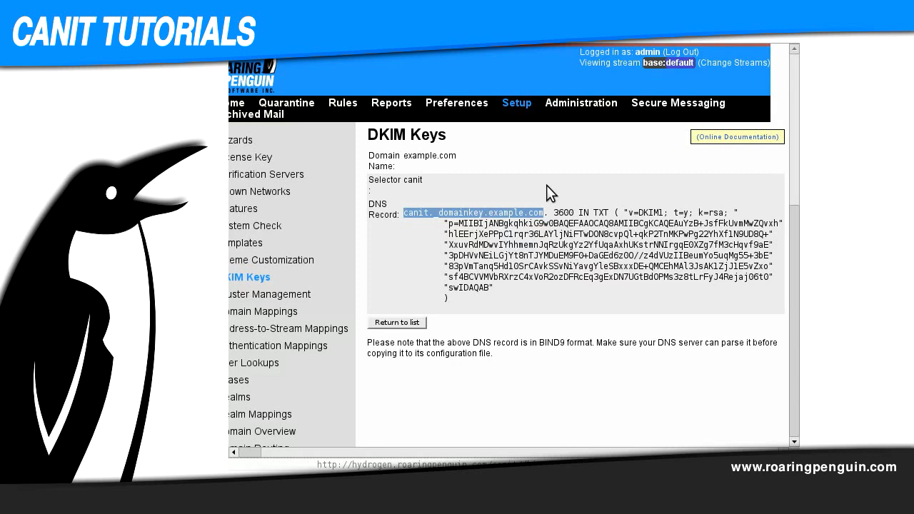
double_click(568, 212)
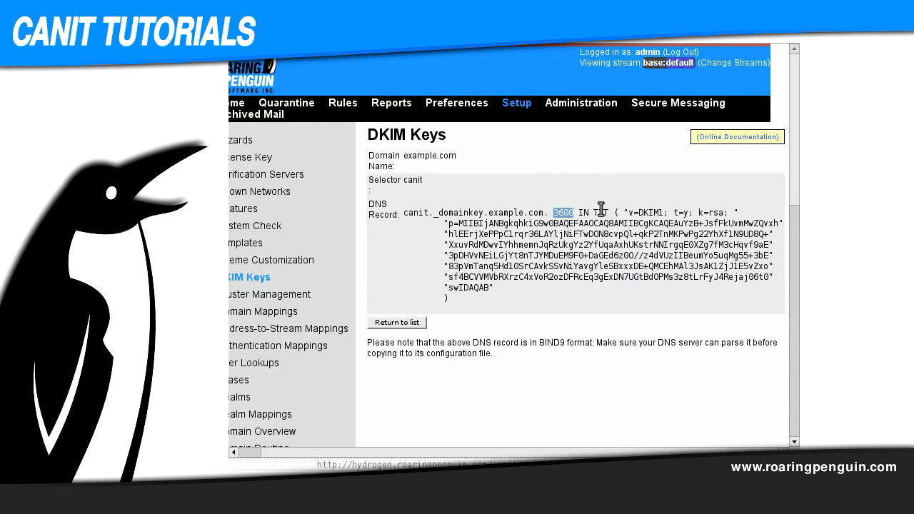
double_click(582, 213)
left_click_drag(624, 212, 621, 284)
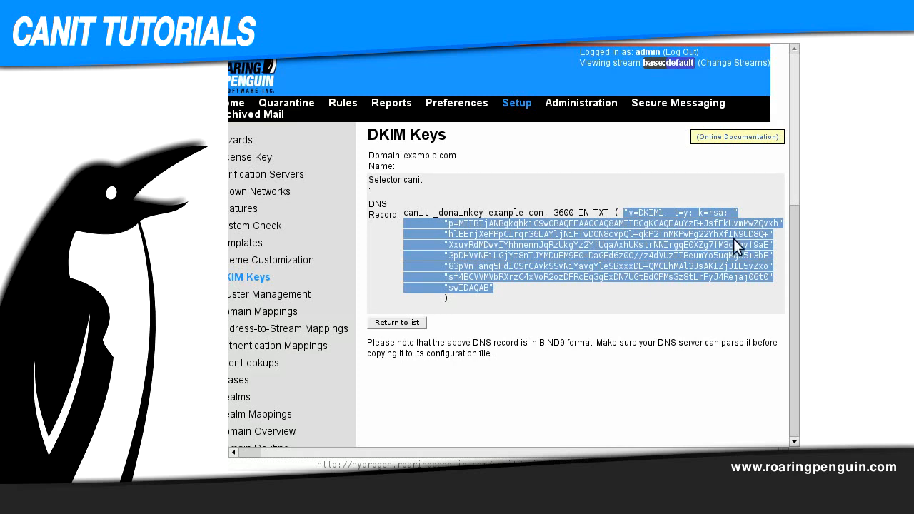
left_click_drag(768, 223, 460, 234)
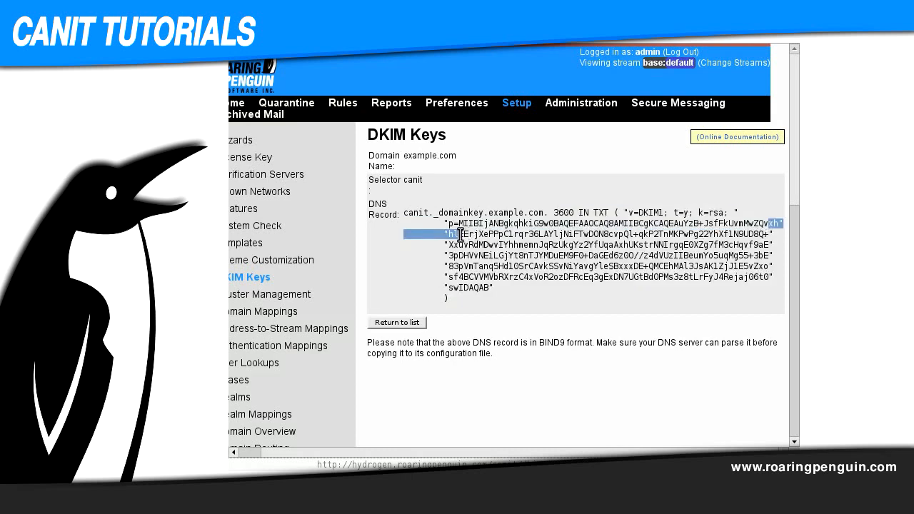
left_click(375, 265)
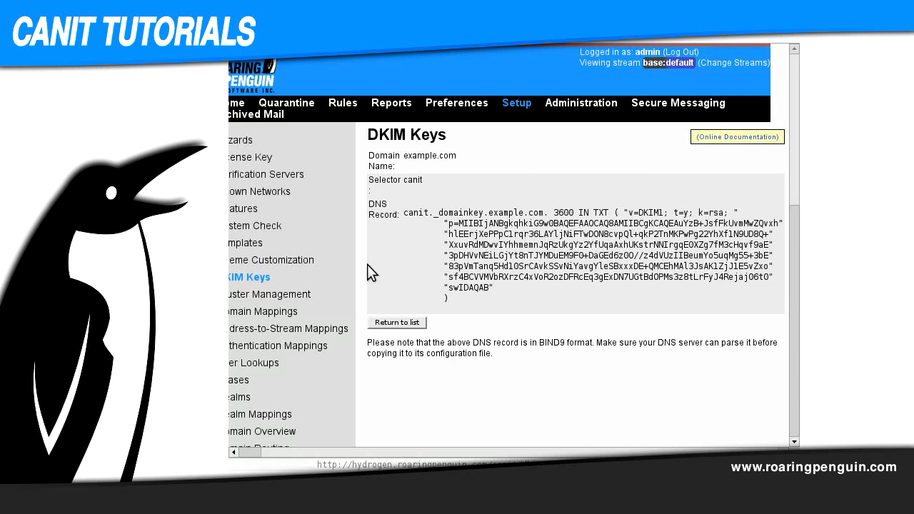
- Try to add a DKIM key pair for eggsample.com with the selector canit in the base realm
left_click(280, 280)
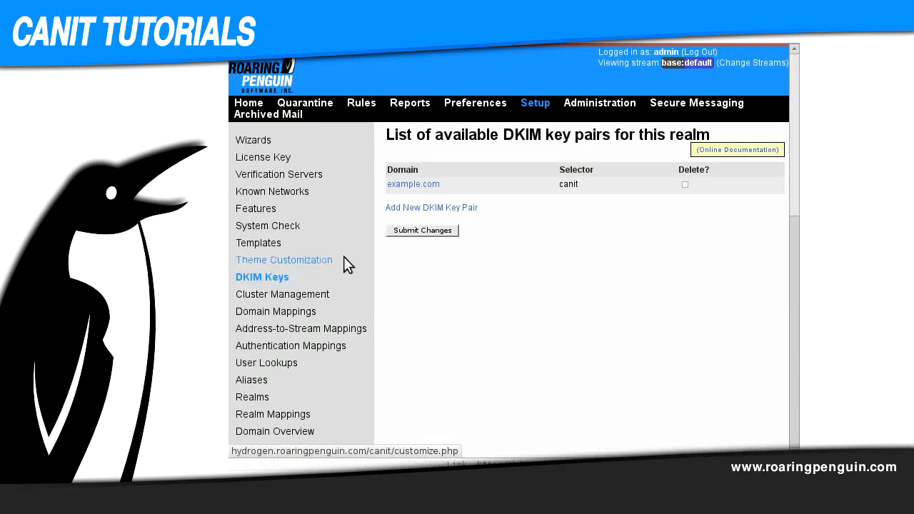
left_click(446, 208)
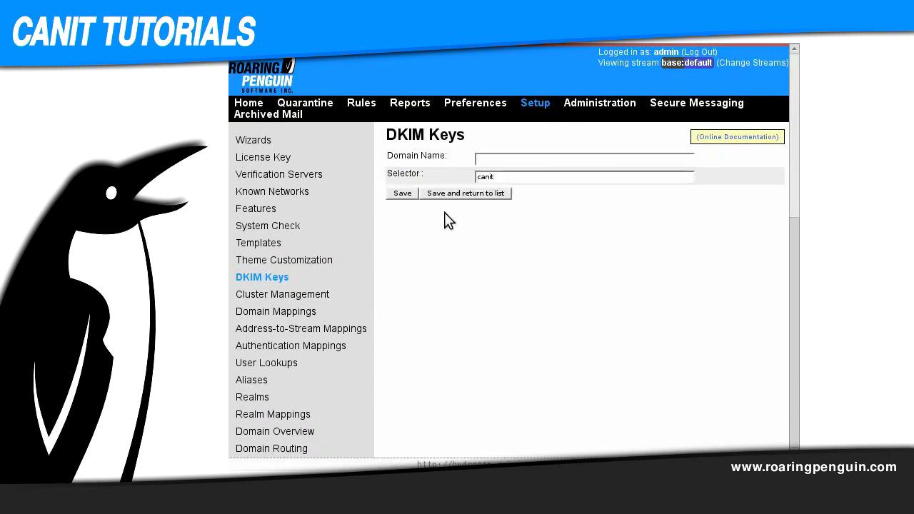
left_click(563, 163)
type("eggsample.com")
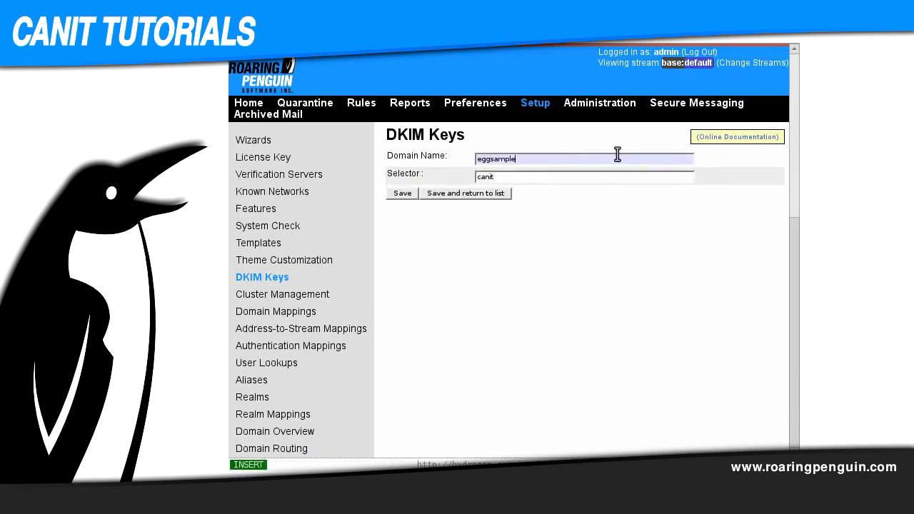
left_click(404, 194)
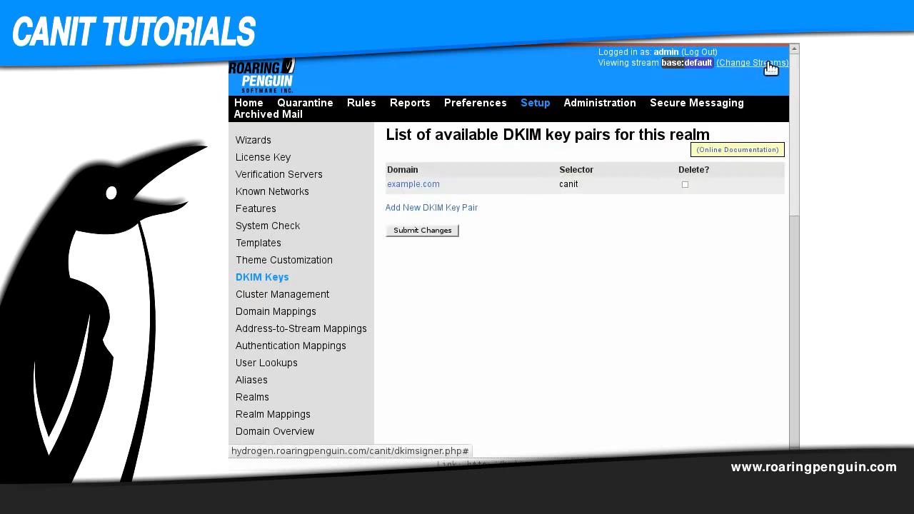
- Switch the viewed stream to the my-domain-com realm
left_click(766, 63)
left_click(662, 90)
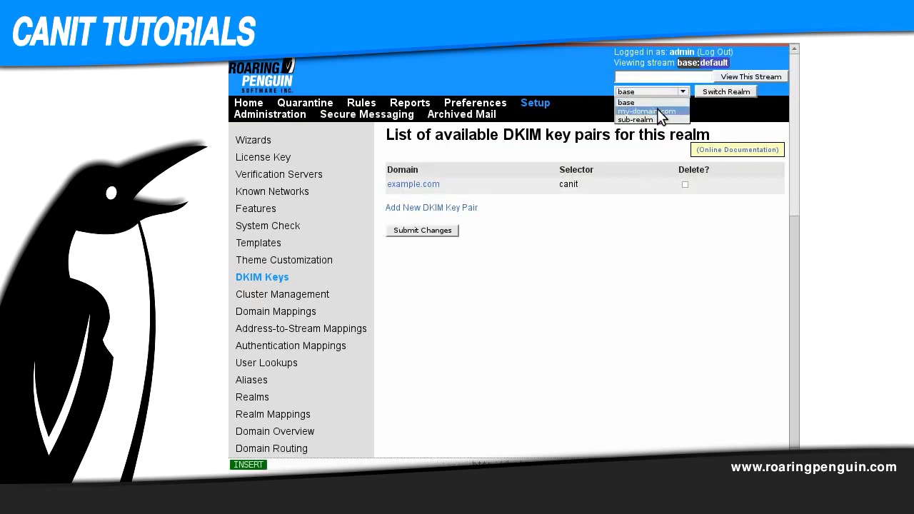
left_click(657, 111)
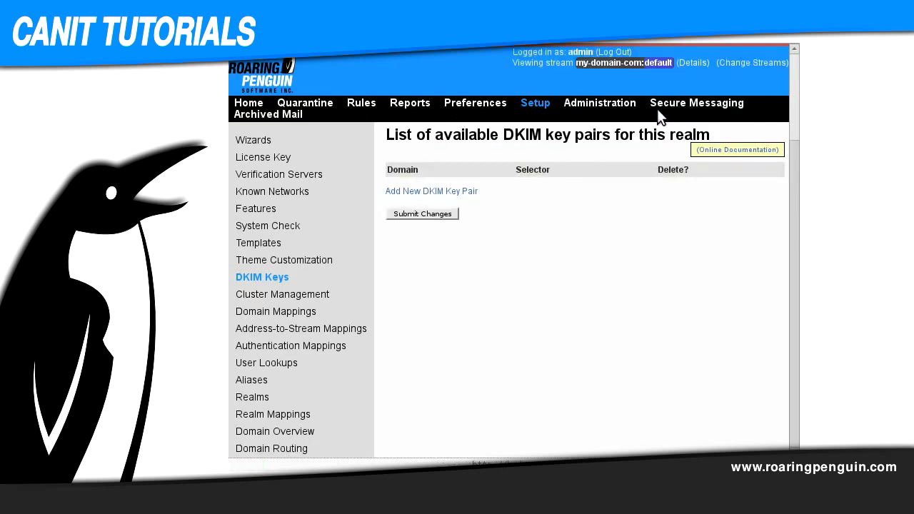
- Add a DKIM key pair for eggsample.com with the selector canit in the my-domain-com realm
left_click(453, 192)
left_click(545, 162)
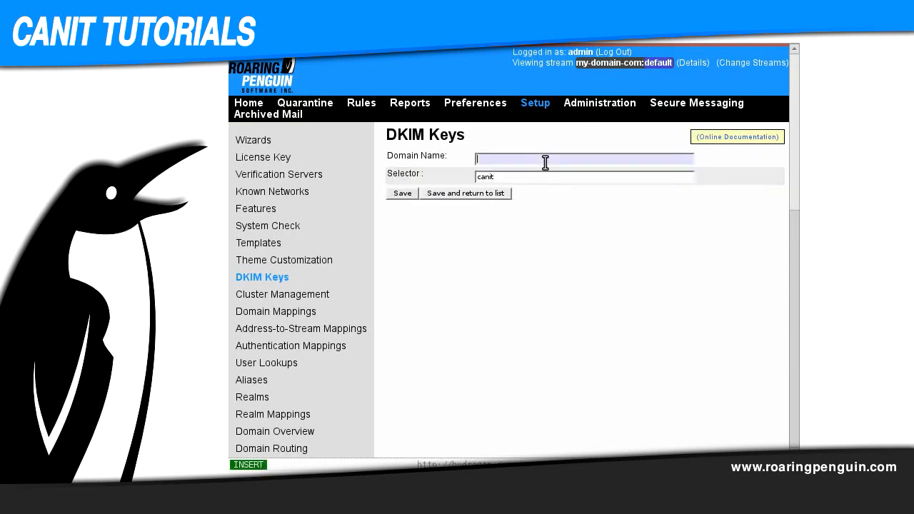
type("eggsample.com")
key("Return")
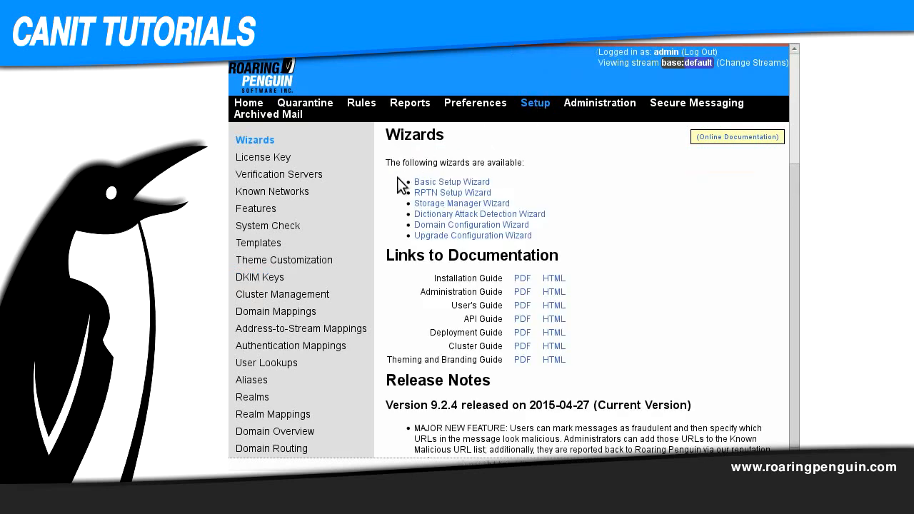
- Add eggsample.com to the associated domains of the known network 192.168.10.10/32 and submit the change
left_click(285, 193)
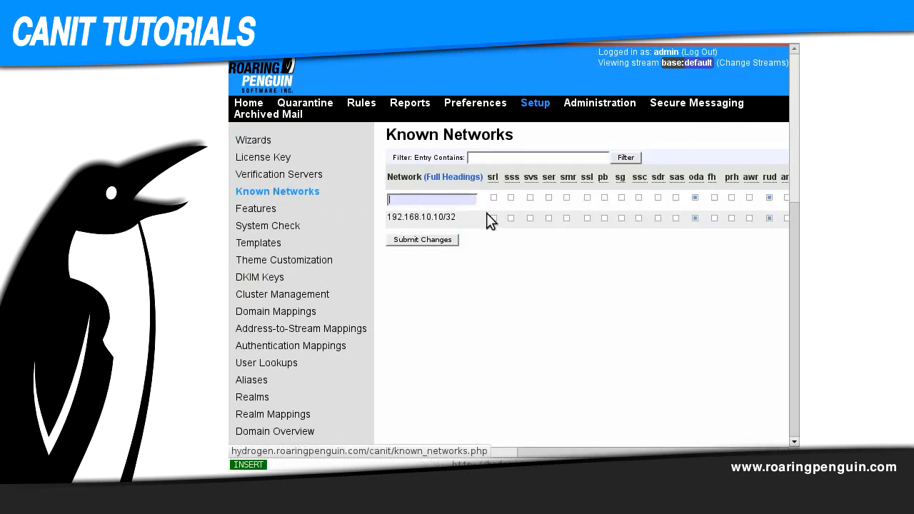
left_click_drag(503, 452, 766, 451)
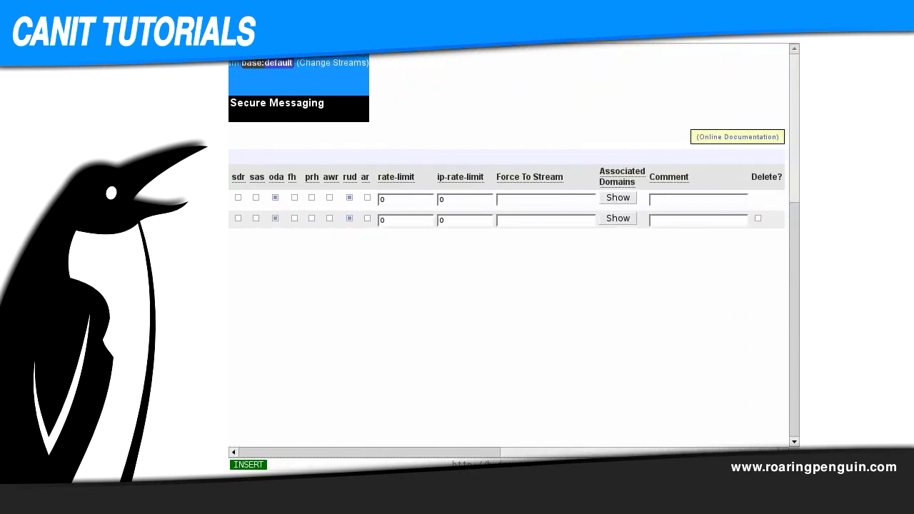
left_click(618, 218)
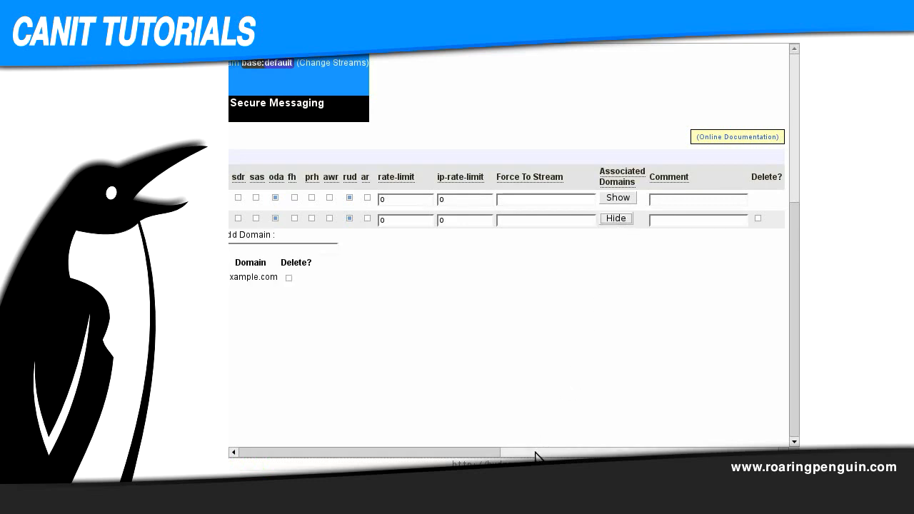
left_click_drag(535, 452, 507, 447)
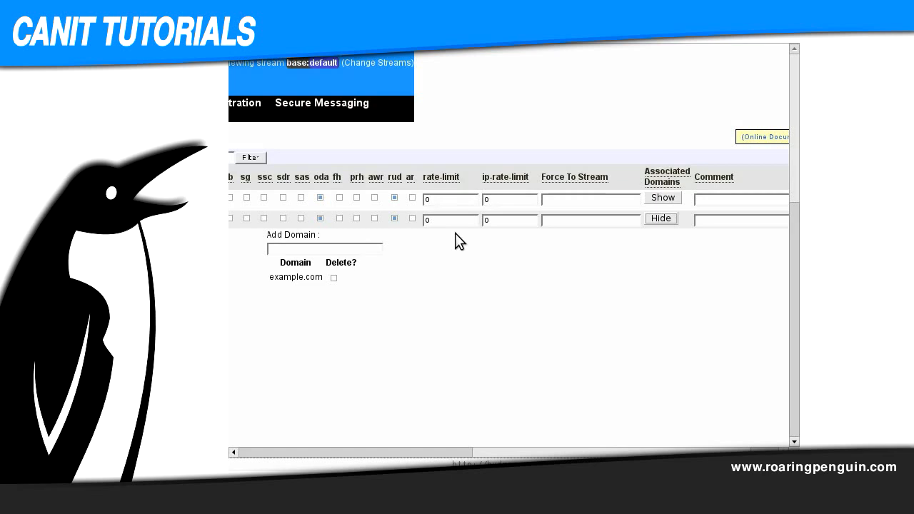
left_click(367, 249)
type("eg")
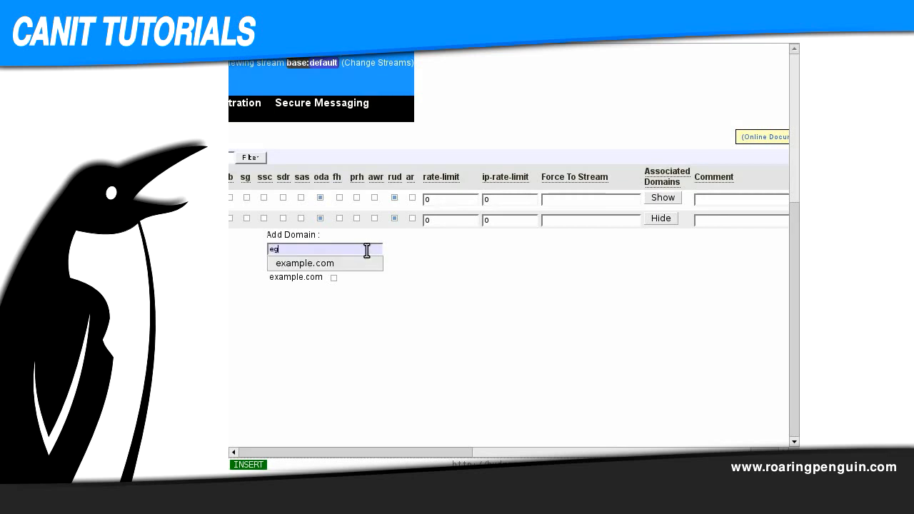
type("gsample.com")
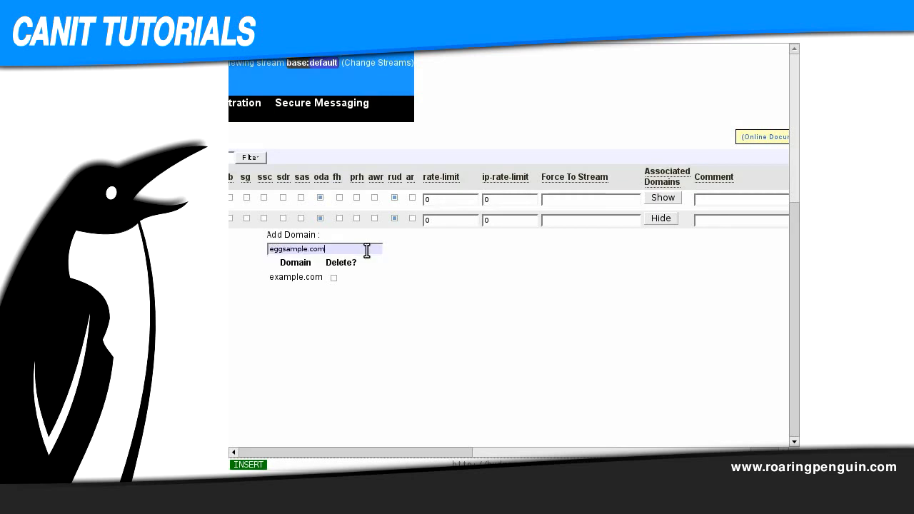
left_click_drag(541, 454, 351, 463)
left_click(357, 299)
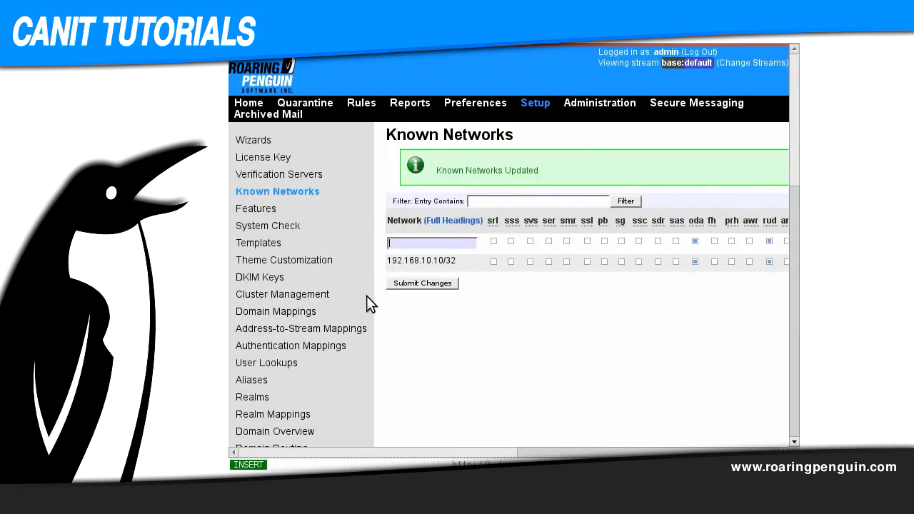
- Show the associated domains of network 192.168.10.10/32, mark eggsample.com for deletion and remove the mark again
left_click_drag(500, 453, 711, 413)
left_click(676, 262)
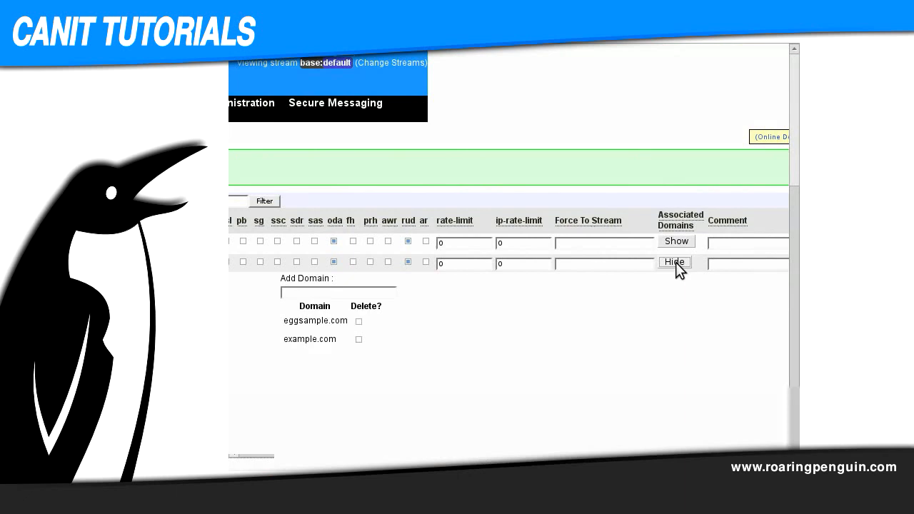
left_click(358, 322)
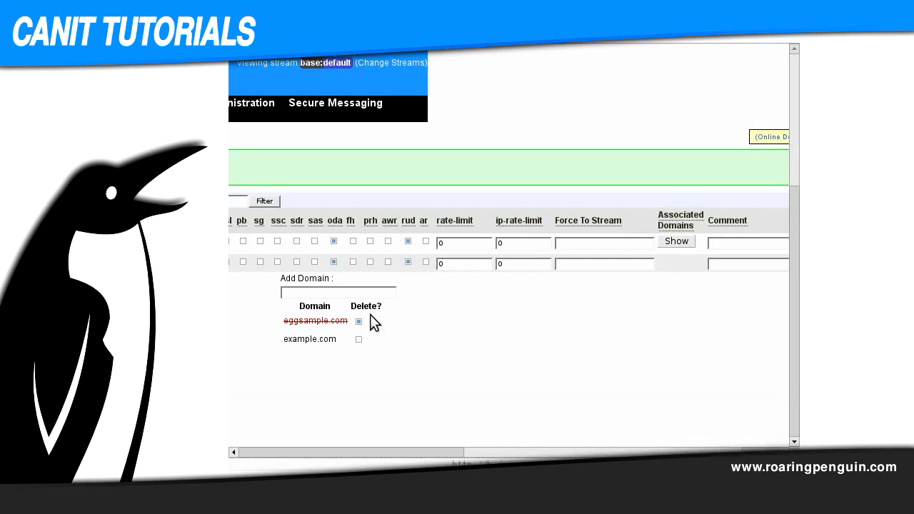
left_click(359, 322)
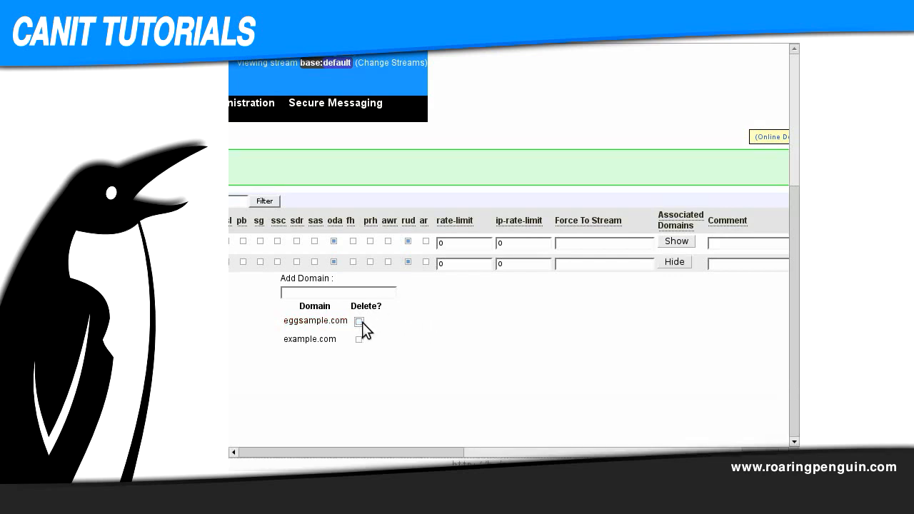
- Choose base:outbound as the Force To Stream value for the known network 192.168.10.10/32
left_click(408, 261)
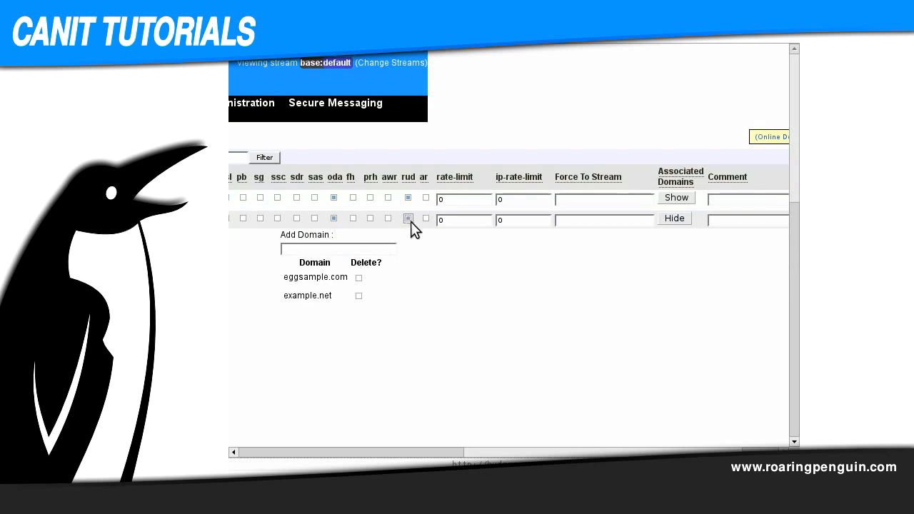
left_click(631, 220)
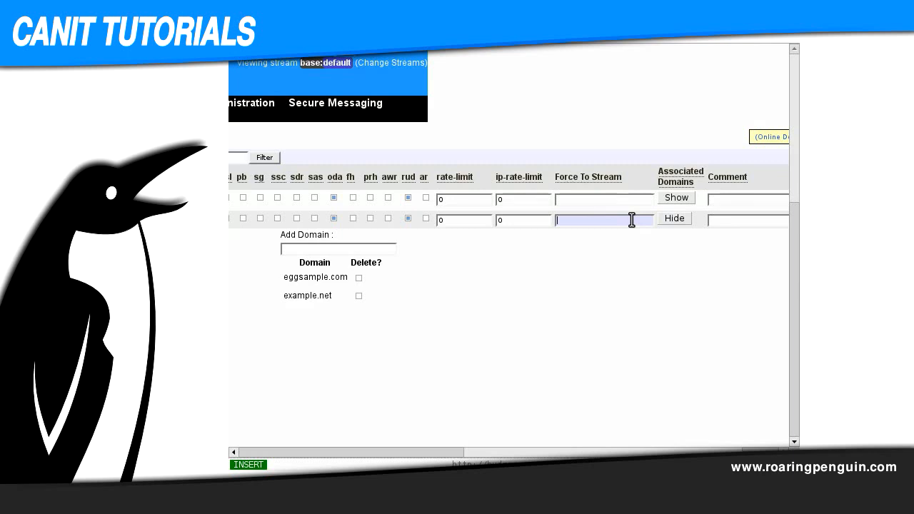
left_click(631, 220)
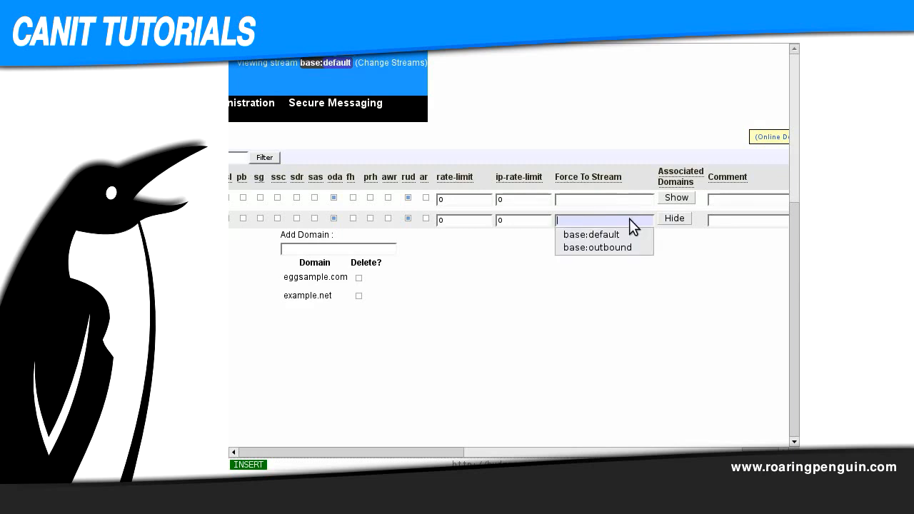
left_click(642, 246)
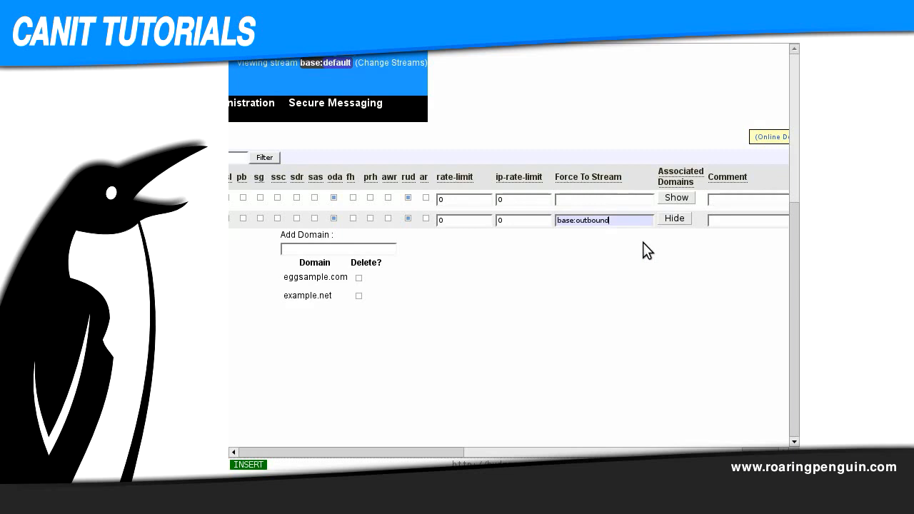
left_click(348, 452)
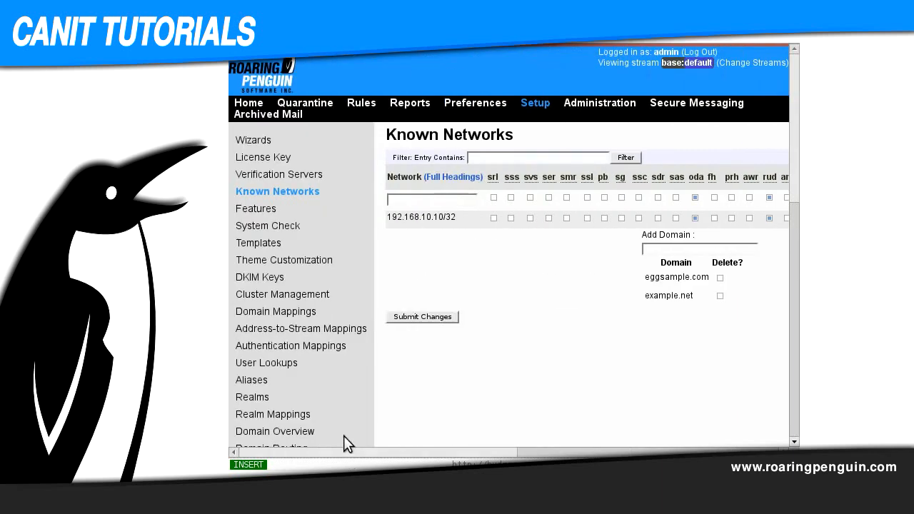
- Open the default stream's Quarantine Settings and examine setting S-1050 for DKIM signing of outbound messages
left_click(480, 106)
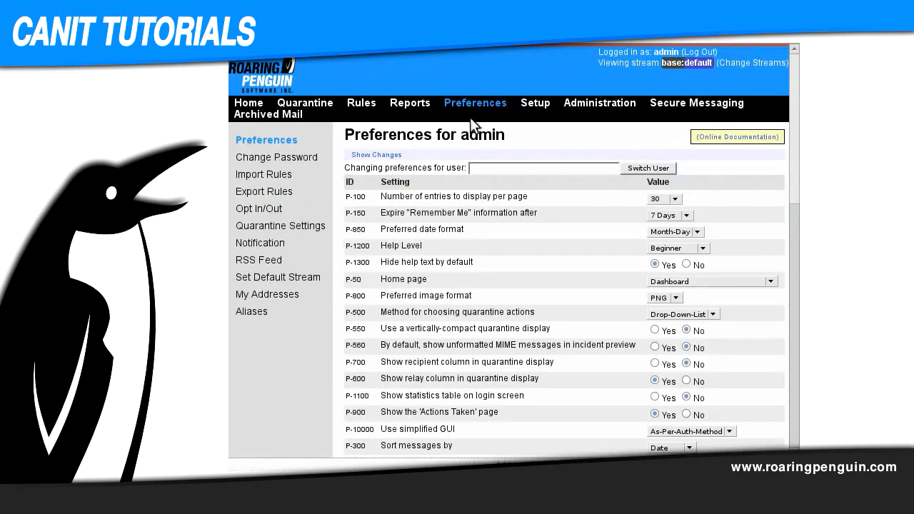
left_click(304, 228)
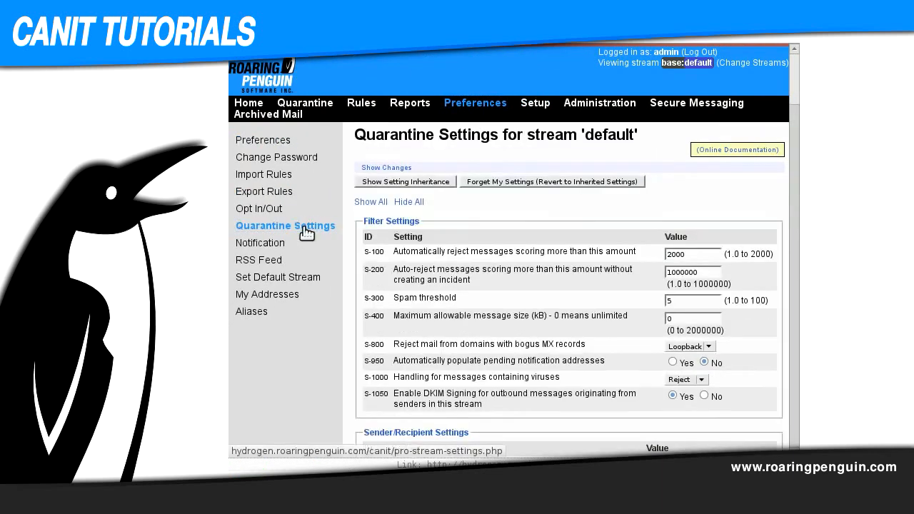
left_click_drag(483, 403, 380, 403)
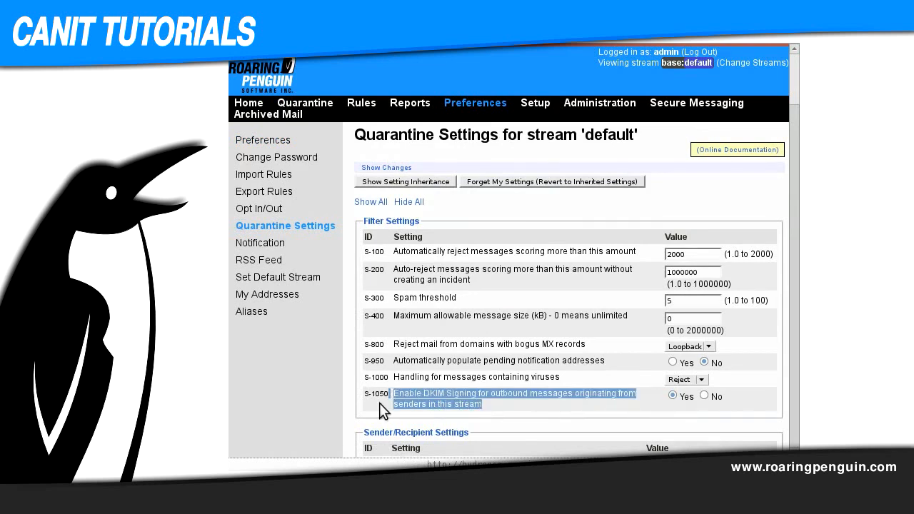